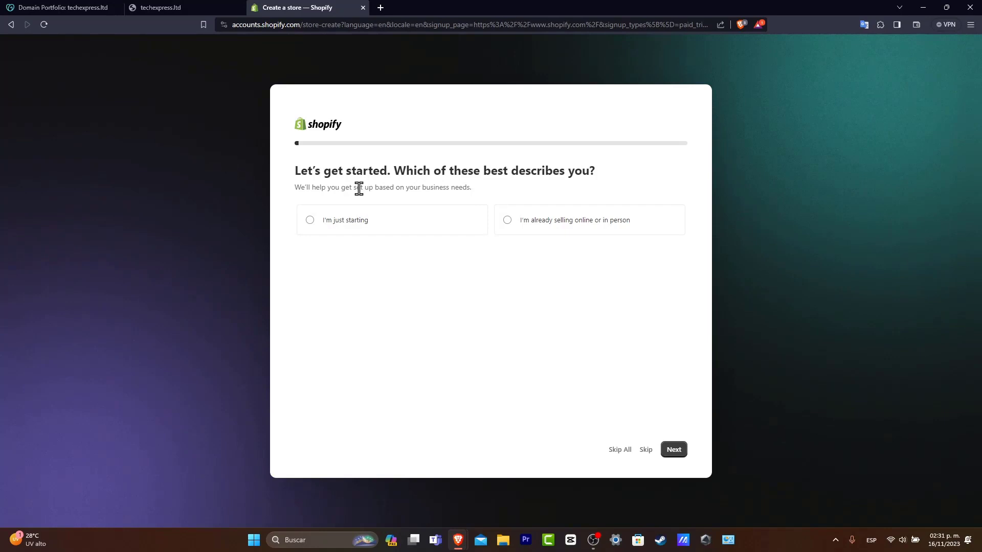
Answer the first onboarding question with 'I'm just starting'.
{"action": "left_click_drag", "start_coordinate": [529, 173], "coordinate": [609, 173]}
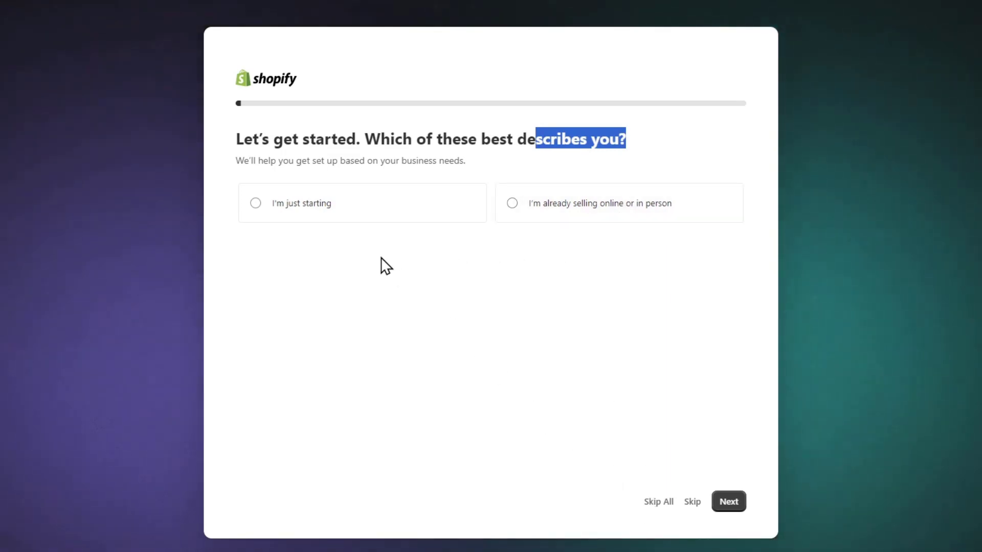
{"action": "left_click", "coordinate": [322, 215]}
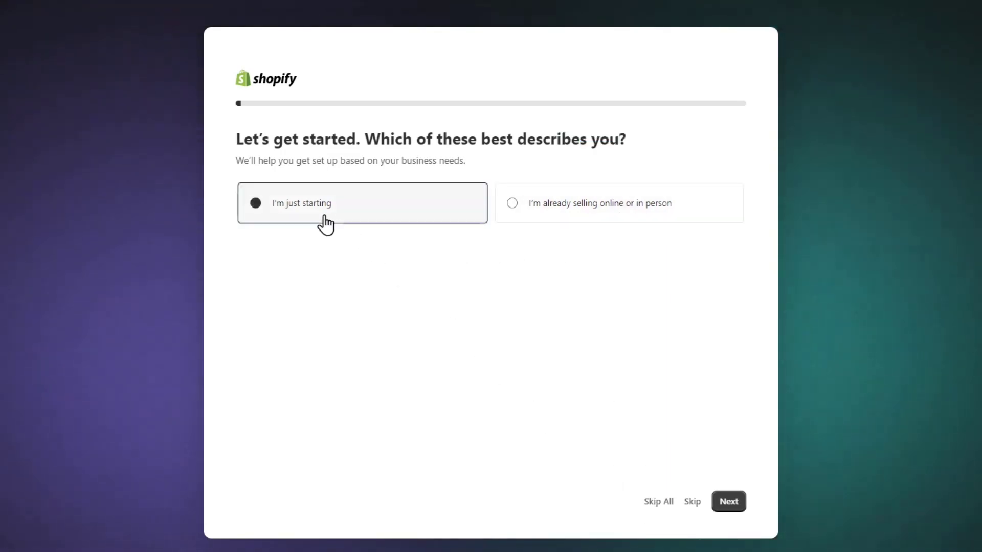
{"action": "left_click", "coordinate": [737, 514]}
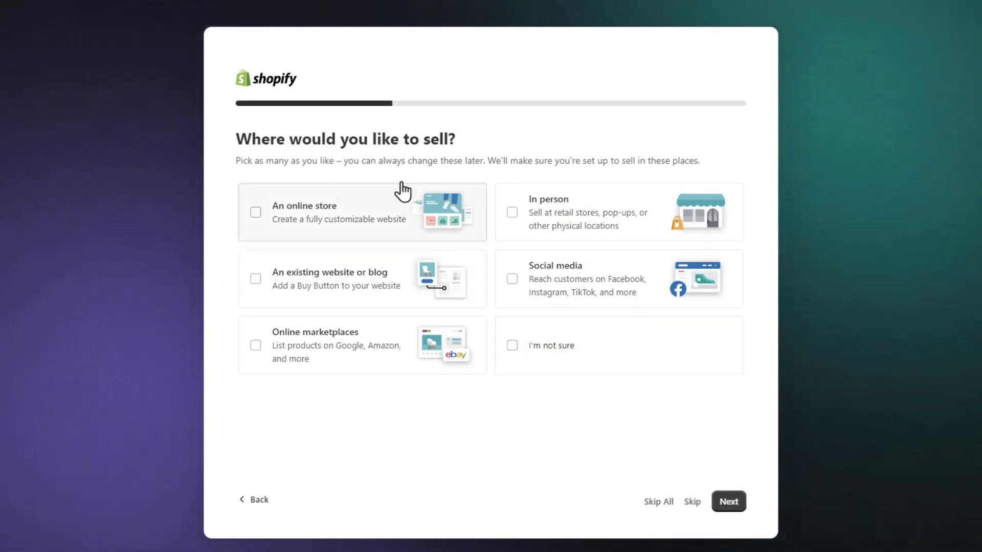
Choose 'An online store' and 'Social media' as sales channels, and 'I'll decide later' for products.
{"action": "left_click_drag", "start_coordinate": [385, 161], "coordinate": [419, 153]}
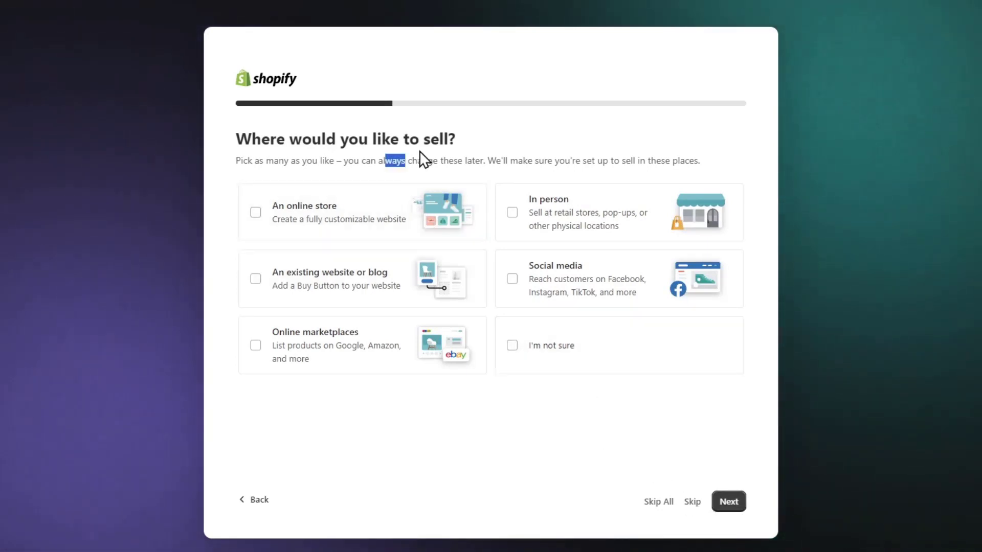
{"action": "left_click", "coordinate": [838, 216]}
{"action": "left_click", "coordinate": [570, 346]}
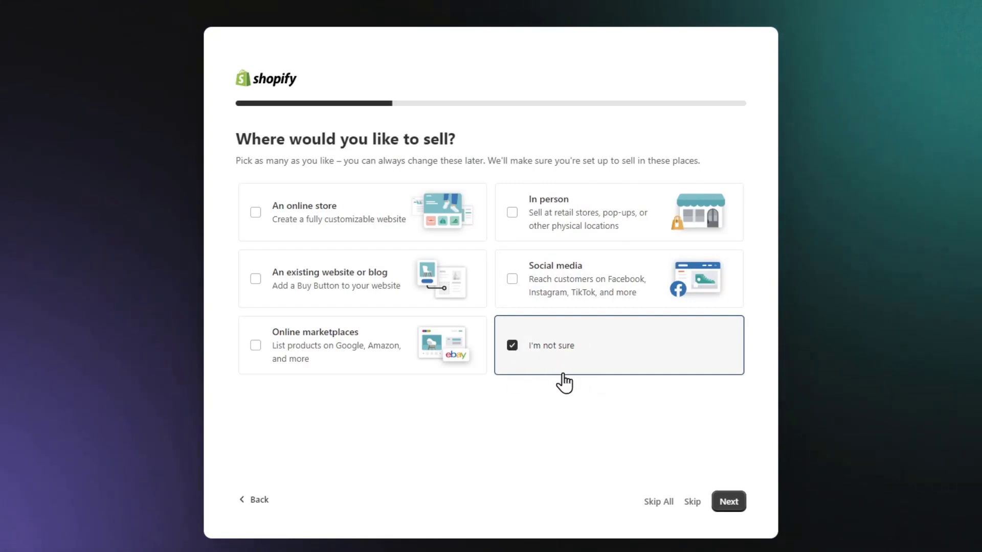
{"action": "left_click", "coordinate": [553, 343]}
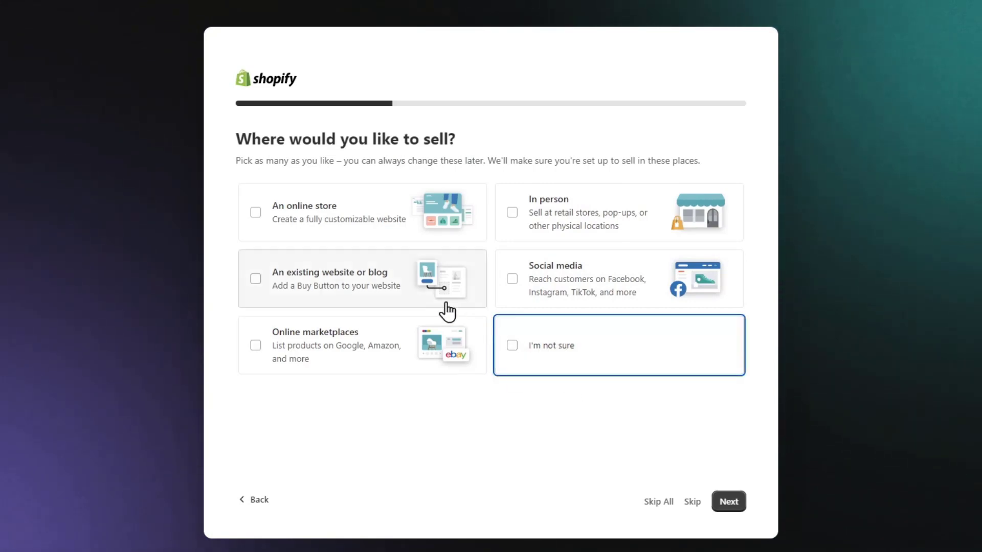
{"action": "left_click", "coordinate": [309, 225]}
{"action": "left_click", "coordinate": [548, 281]}
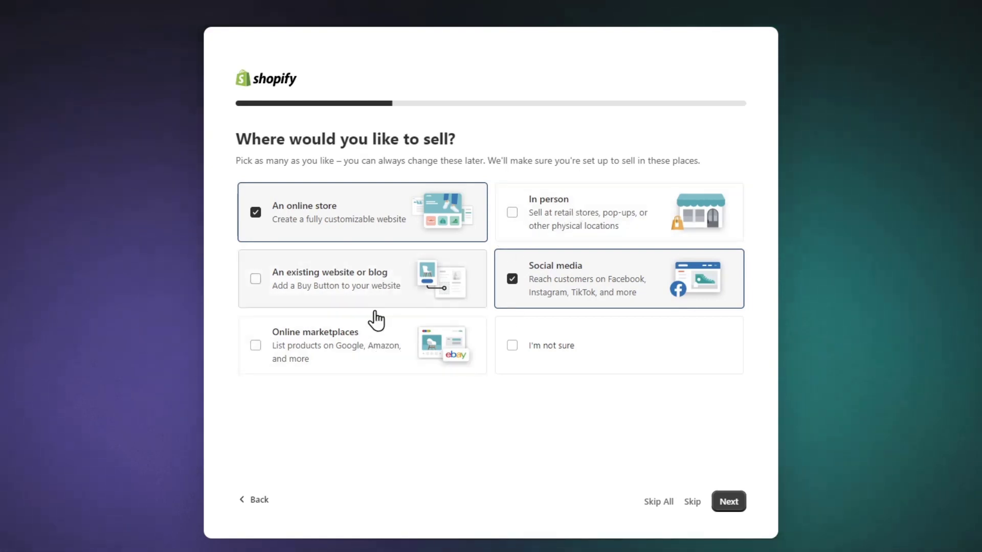
{"action": "left_click", "coordinate": [729, 502]}
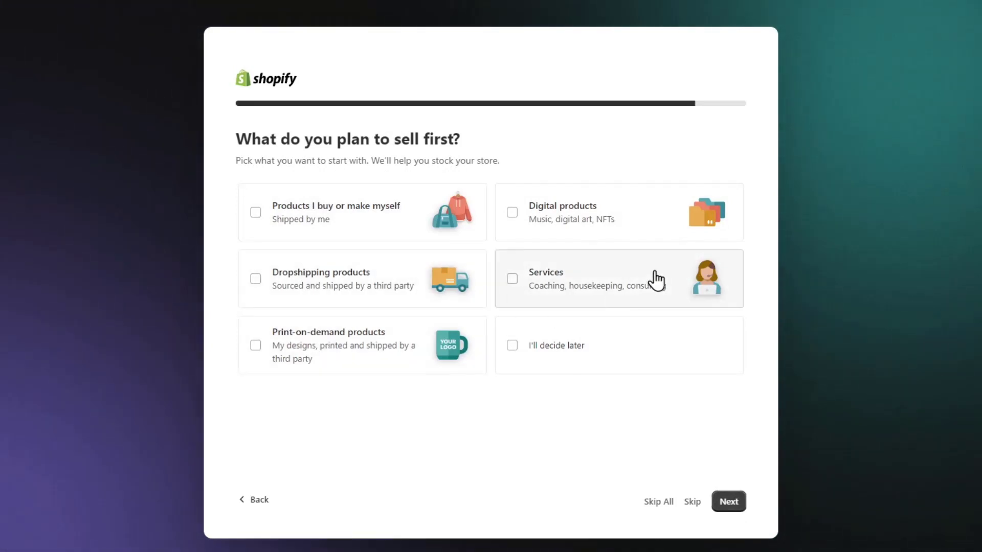
{"action": "left_click", "coordinate": [565, 381]}
{"action": "left_click", "coordinate": [735, 502]}
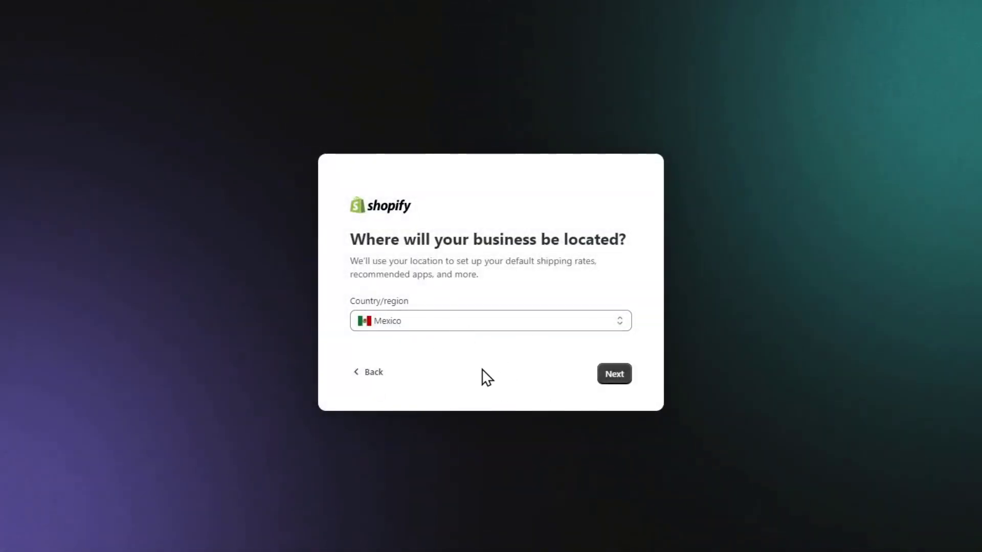
Keep Mexico as the business location and sign up with the chosen Google account.
{"action": "left_click_drag", "start_coordinate": [537, 261], "coordinate": [559, 347]}
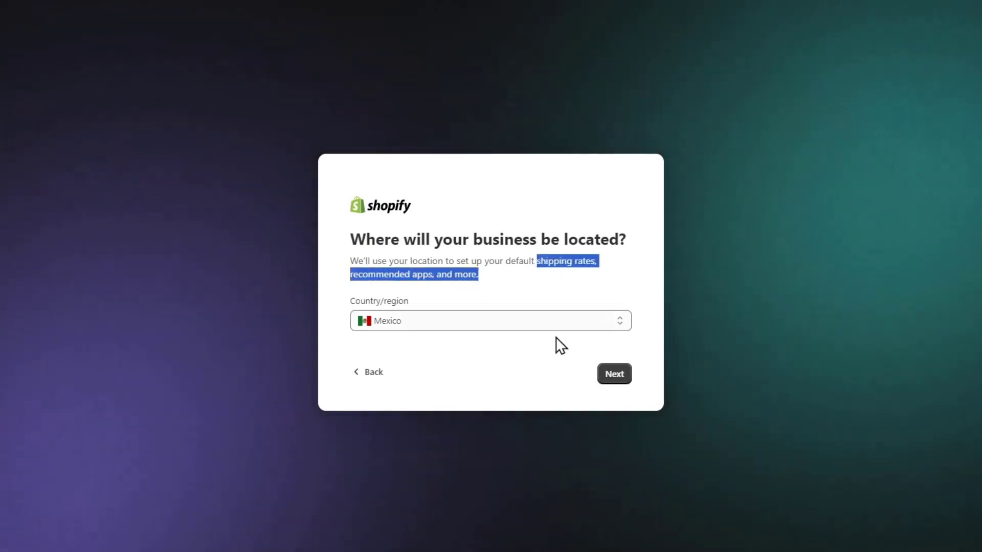
{"action": "left_click", "coordinate": [615, 374]}
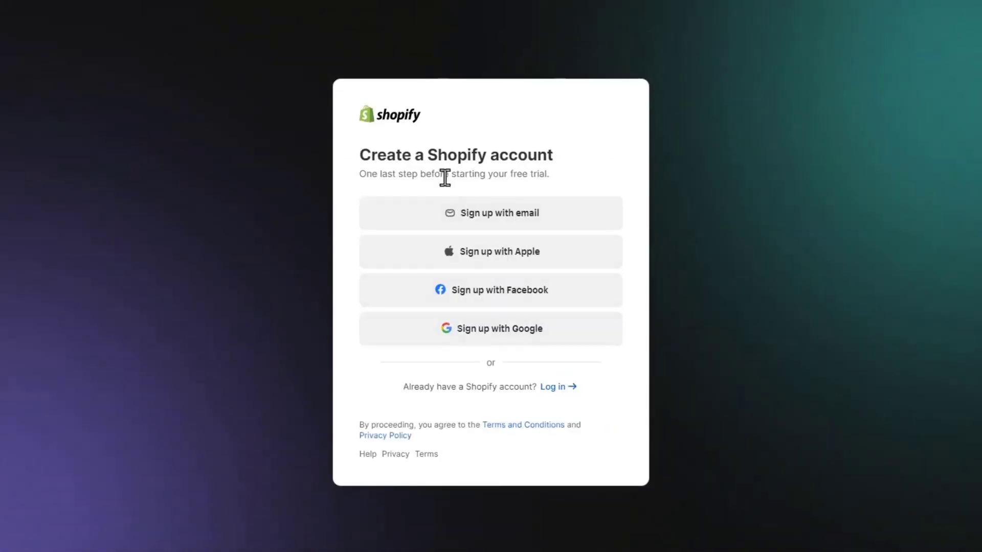
{"action": "left_click_drag", "start_coordinate": [428, 154], "coordinate": [566, 164]}
{"action": "left_click", "coordinate": [597, 166]}
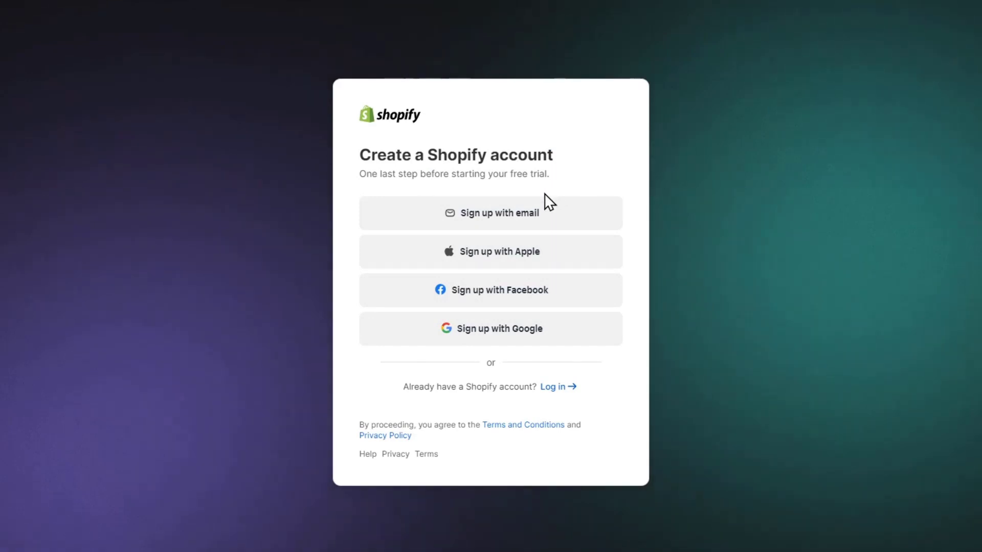
{"action": "left_click", "coordinate": [531, 338]}
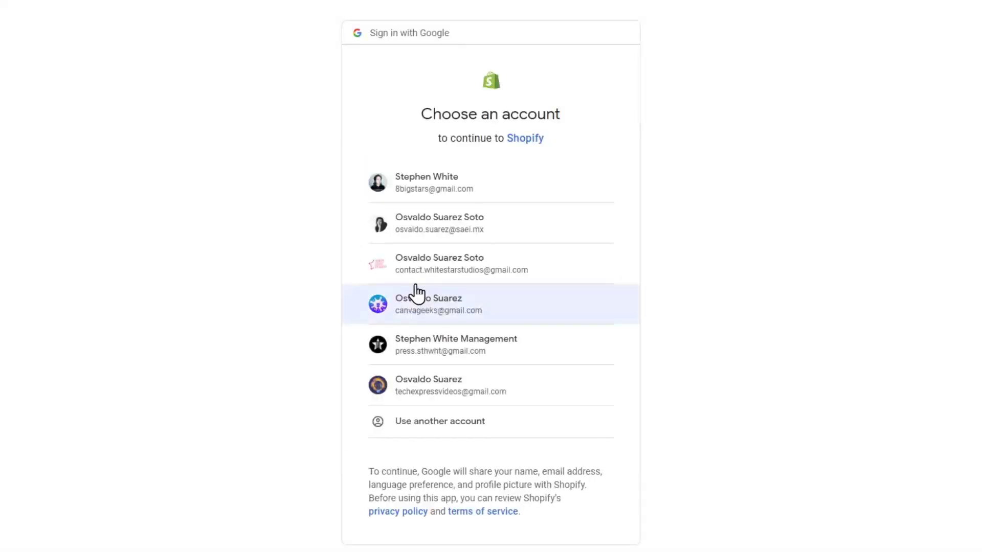
{"action": "left_click", "coordinate": [492, 379]}
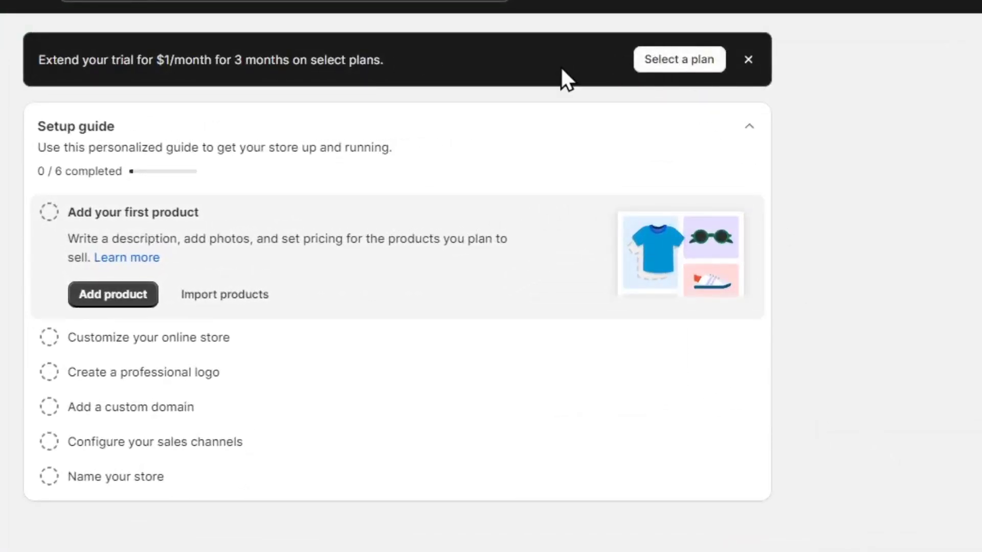
Compare the Basic, Shopify and Advanced plan cards and choose Basic for the $1/month trial.
{"action": "left_click", "coordinate": [683, 59]}
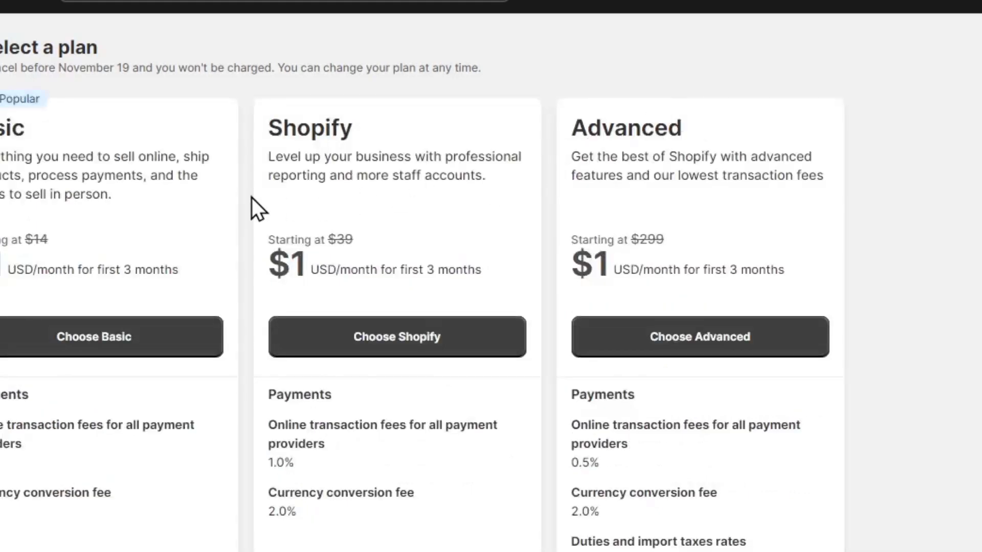
{"action": "left_click_drag", "start_coordinate": [44, 125], "coordinate": [0, 128]}
{"action": "left_click_drag", "start_coordinate": [282, 118], "coordinate": [362, 118]}
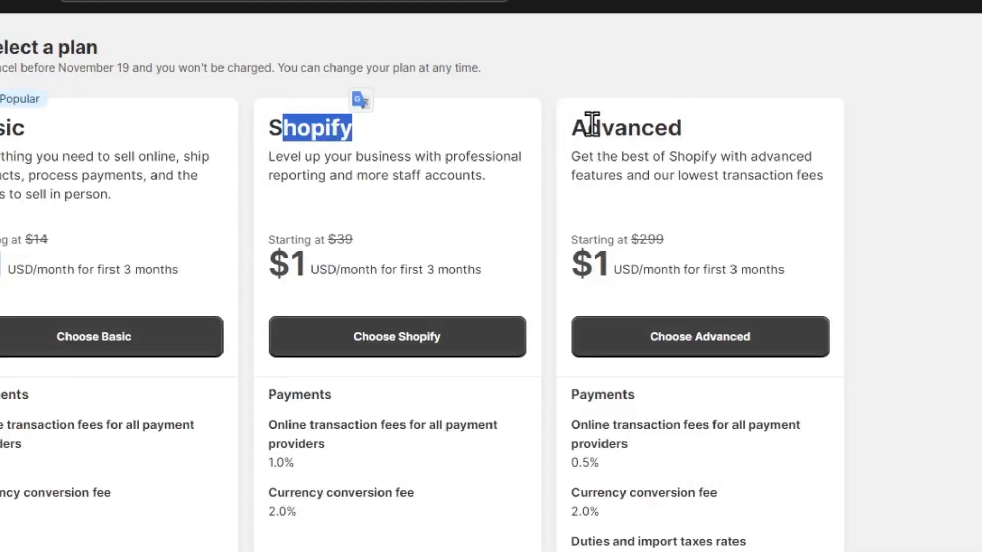
{"action": "left_click_drag", "start_coordinate": [592, 124], "coordinate": [697, 131]}
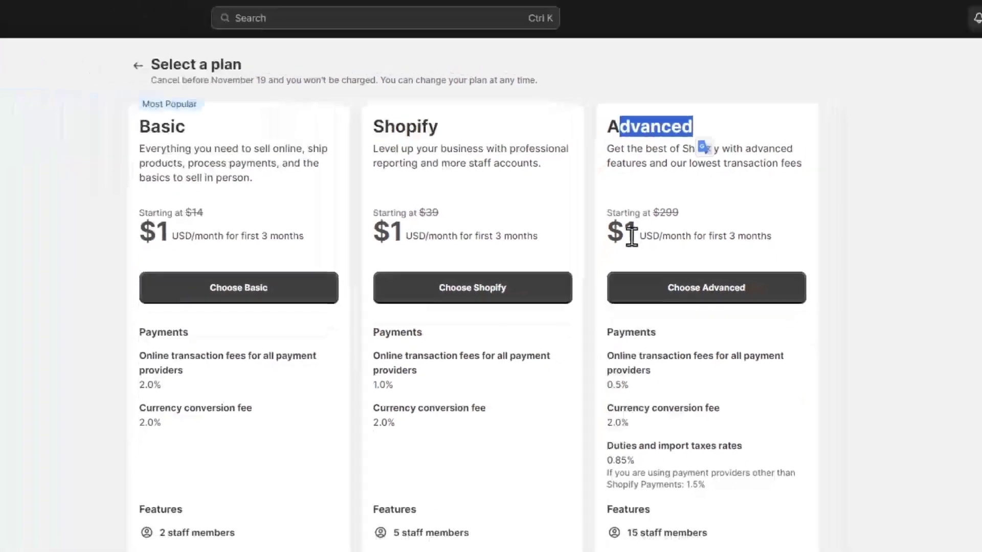
{"action": "left_click_drag", "start_coordinate": [692, 236], "coordinate": [748, 235]}
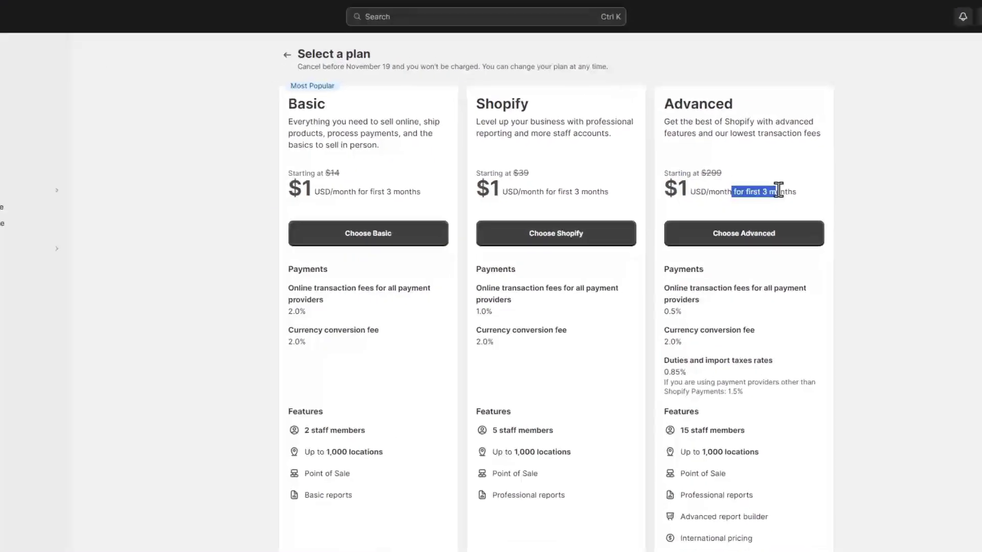
{"action": "left_click_drag", "start_coordinate": [778, 190], "coordinate": [798, 193]}
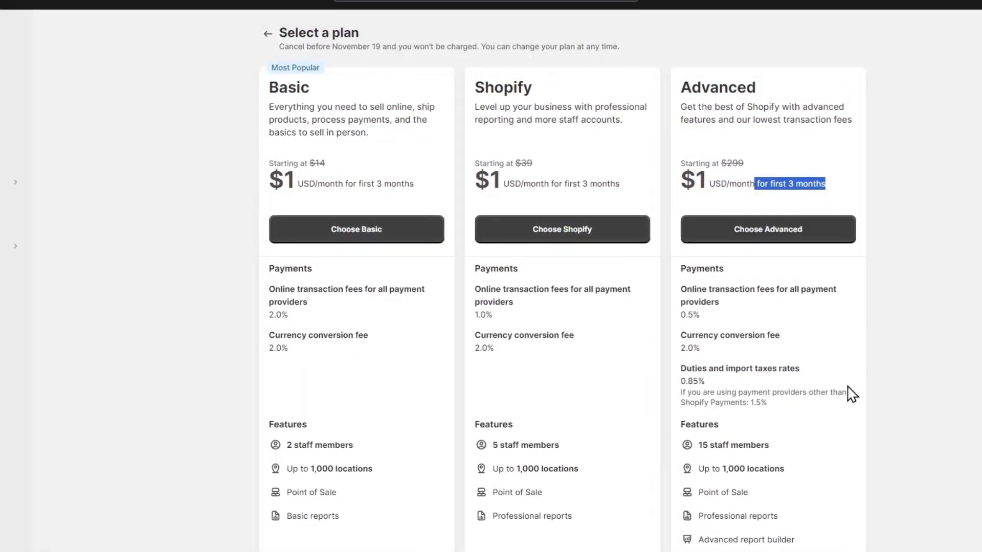
{"action": "scroll", "coordinate": [815, 438], "scroll_direction": "down", "scroll_amount": 8}
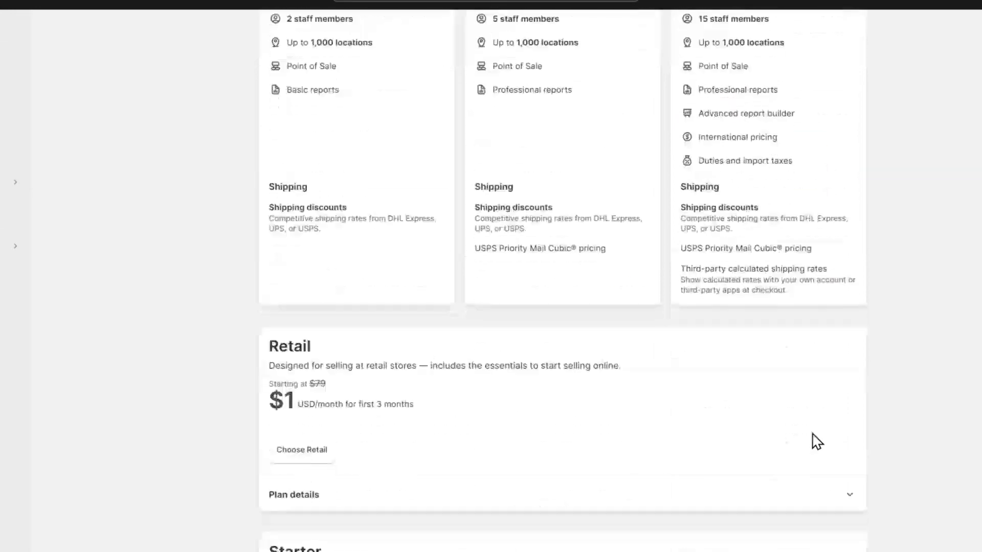
{"action": "scroll", "coordinate": [813, 441], "scroll_direction": "up", "scroll_amount": 8}
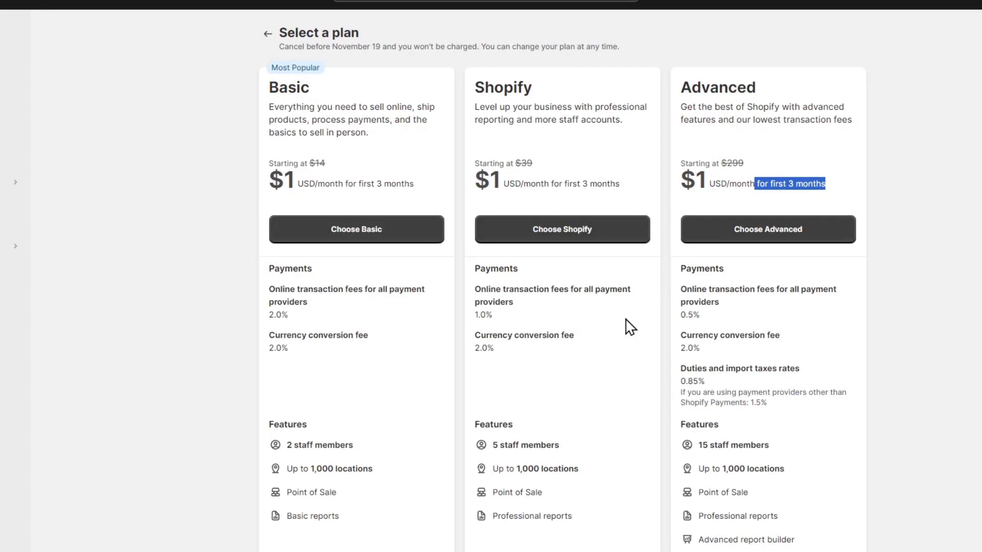
{"action": "left_click", "coordinate": [419, 239]}
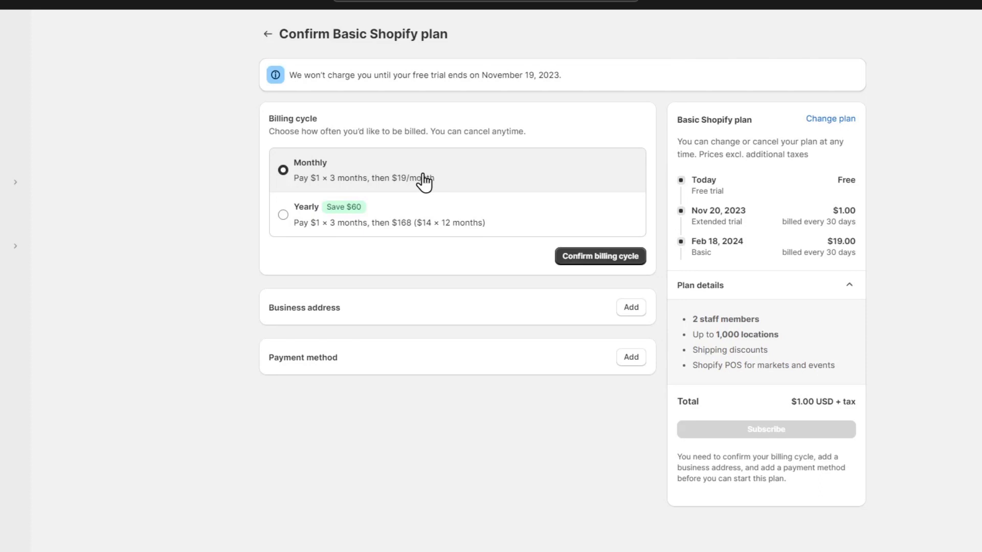
Preview yearly pricing, then confirm monthly billing for the Basic plan.
{"action": "left_click", "coordinate": [323, 218]}
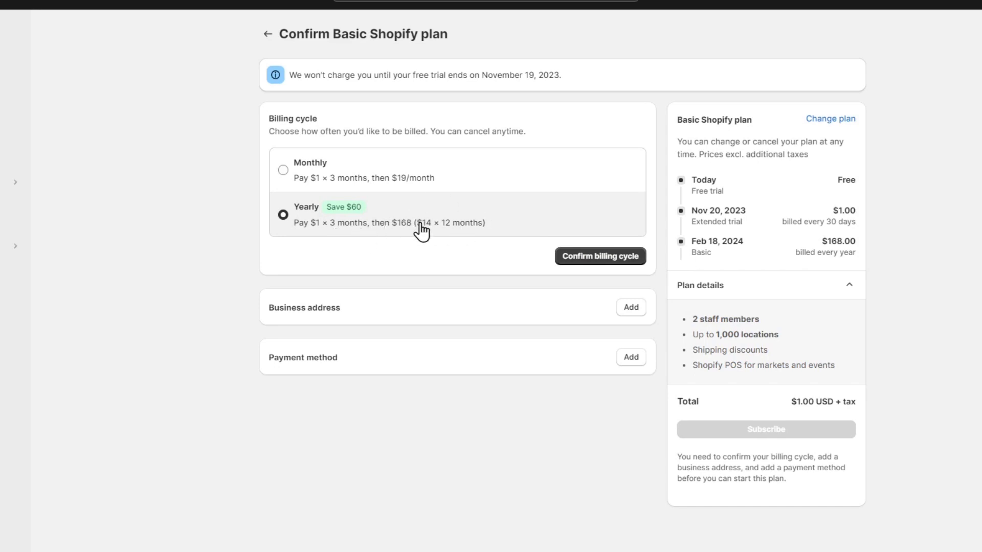
{"action": "left_click", "coordinate": [329, 189]}
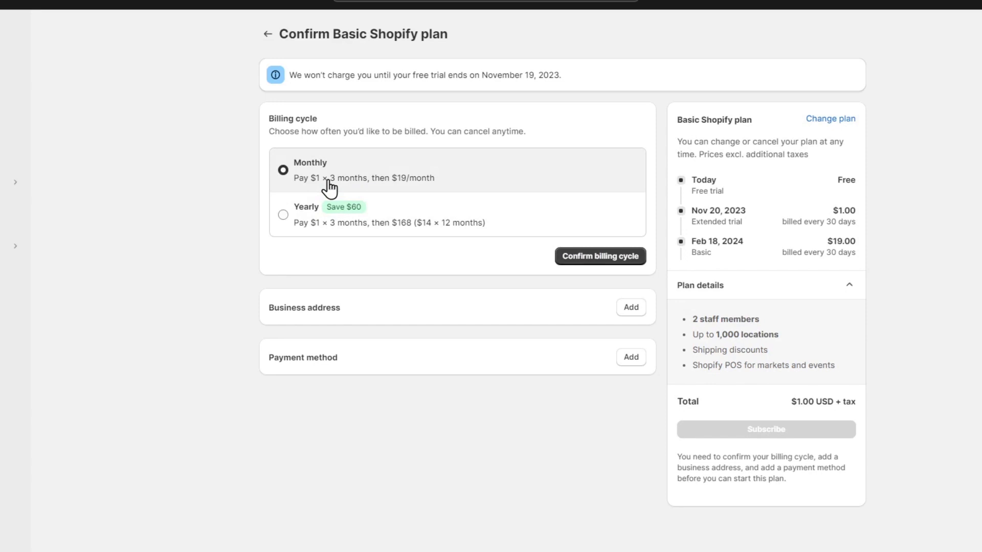
{"action": "left_click", "coordinate": [597, 257]}
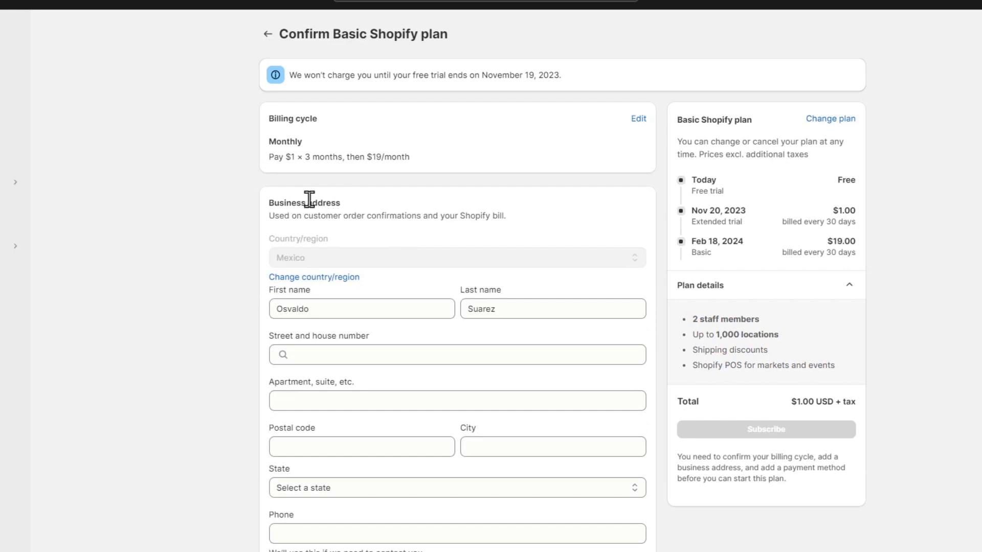
Save the business address and submit the Basic plan subscription with the payment method.
{"action": "left_click_drag", "start_coordinate": [342, 204], "coordinate": [284, 204]}
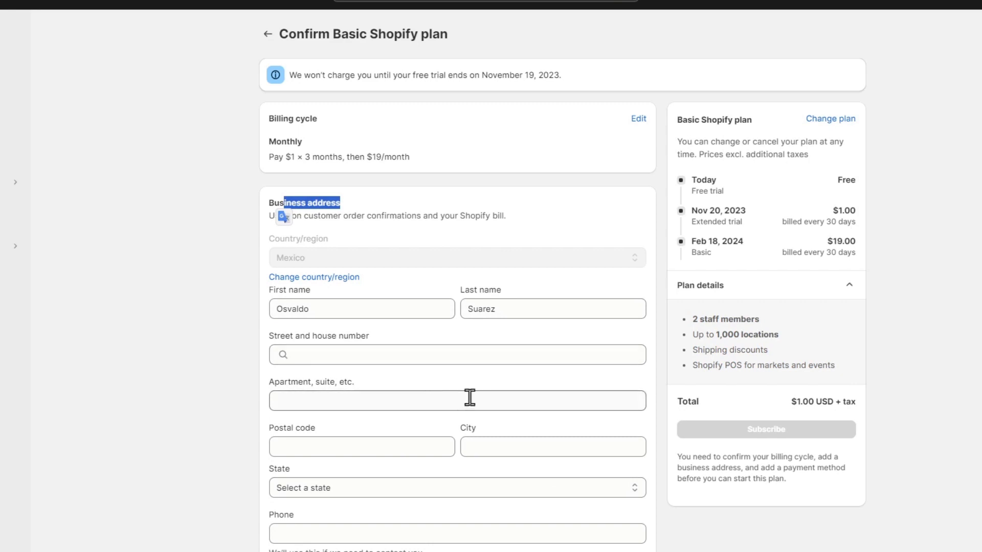
{"action": "scroll", "coordinate": [407, 311], "scroll_direction": "down", "scroll_amount": 1}
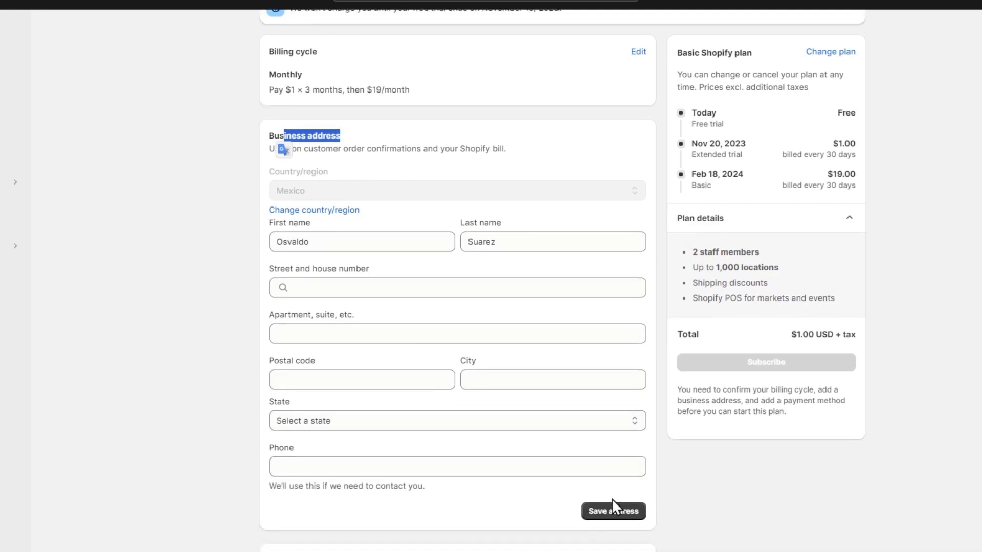
{"action": "left_click", "coordinate": [381, 291]}
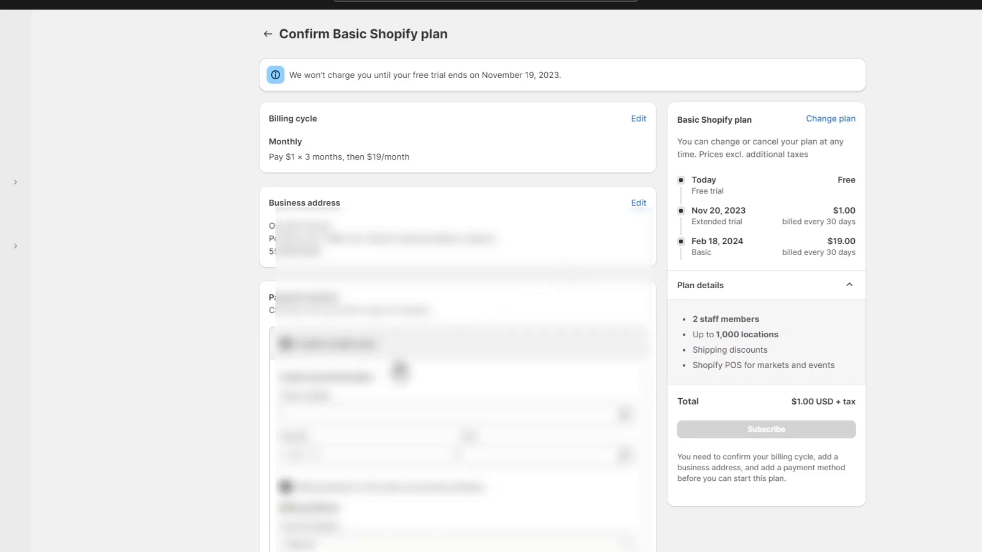
{"action": "scroll", "coordinate": [573, 392], "scroll_direction": "down", "scroll_amount": 3}
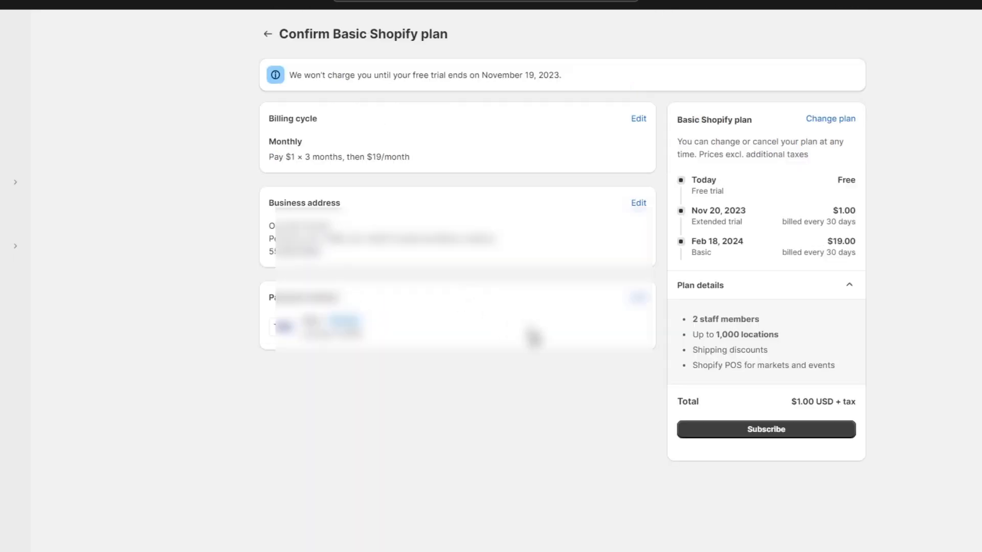
{"action": "left_click", "coordinate": [824, 442]}
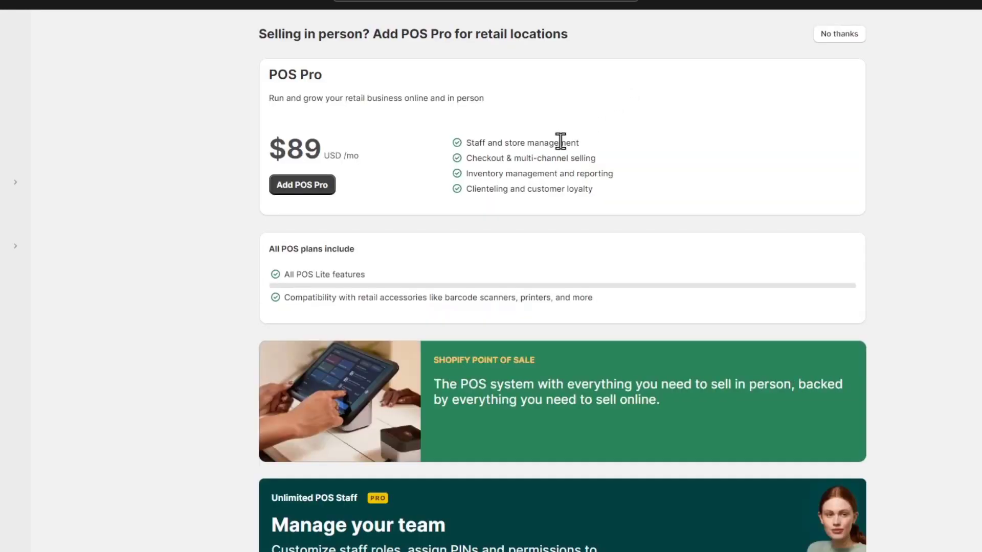
Decline the $89/mo POS Pro add-on with 'No thanks'.
{"action": "left_click", "coordinate": [836, 35]}
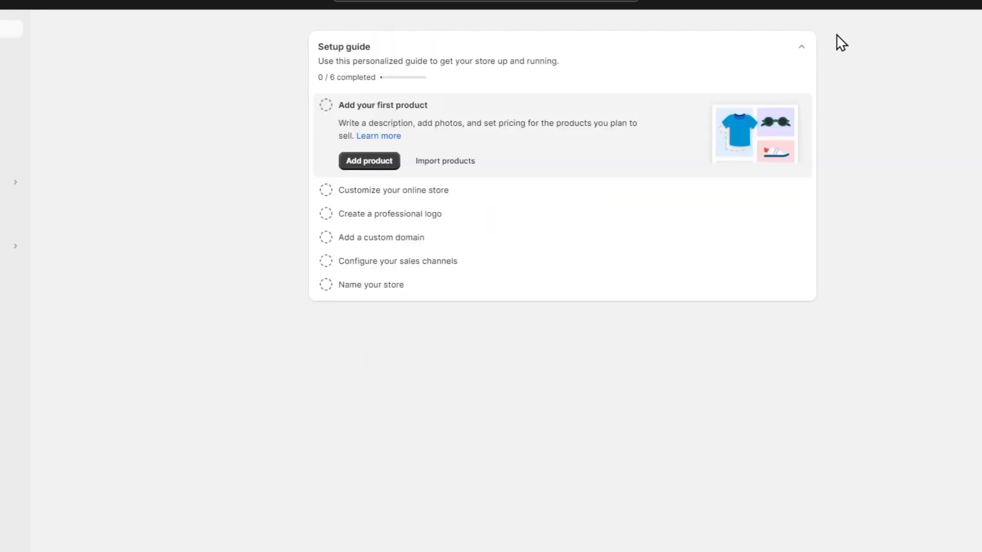